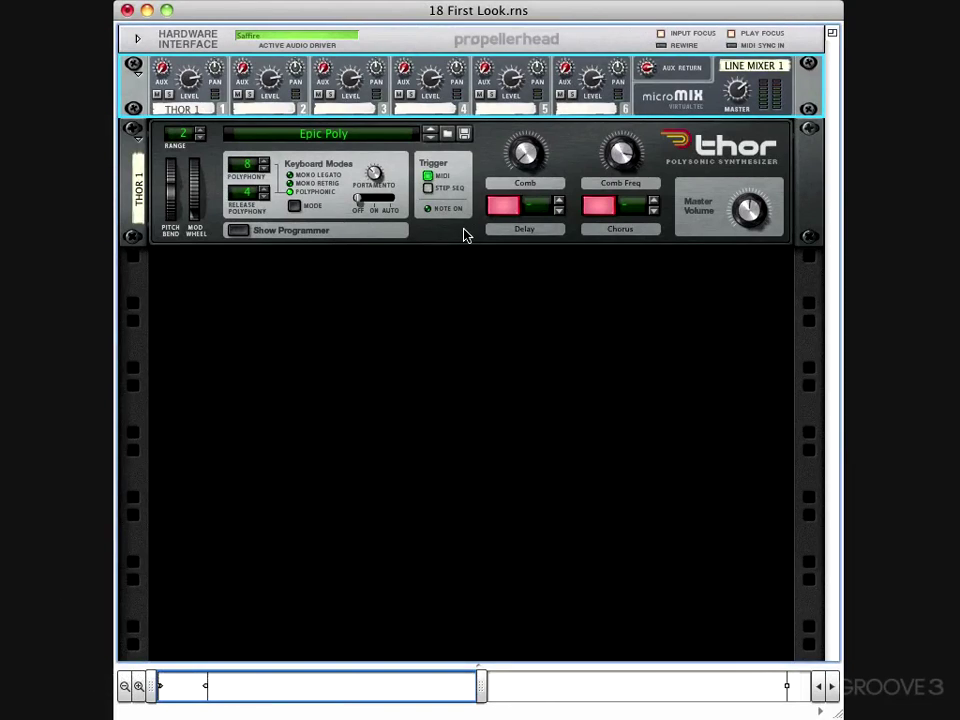
Show Thor's programmer and set oscillator 2 to an Analog oscillator.
left_click(238, 231)
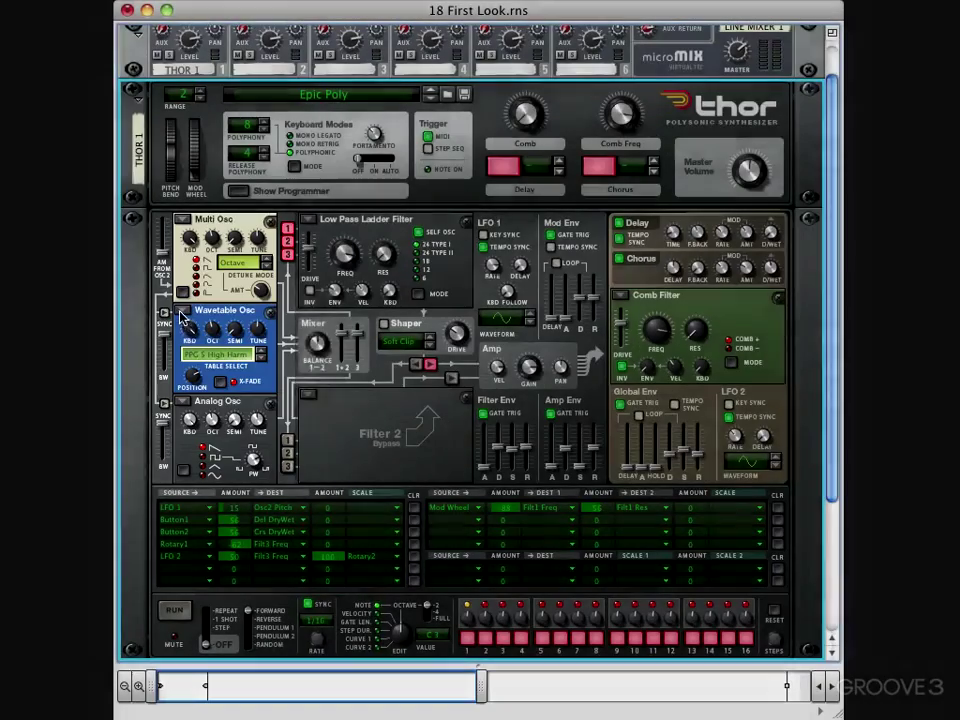
left_click(183, 314)
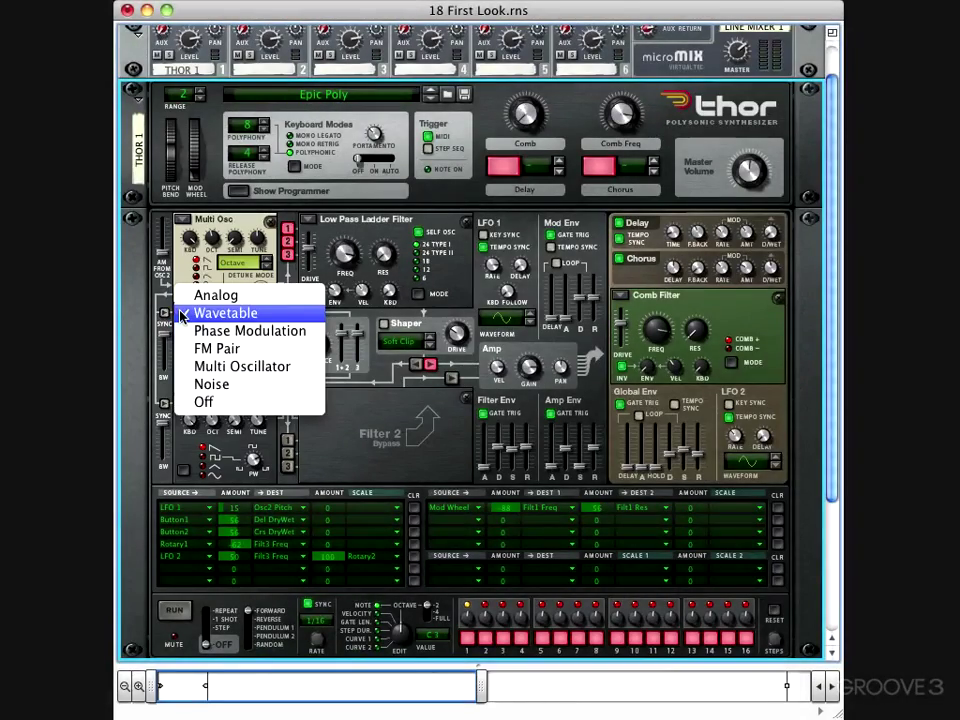
left_click(199, 367)
left_click(183, 220)
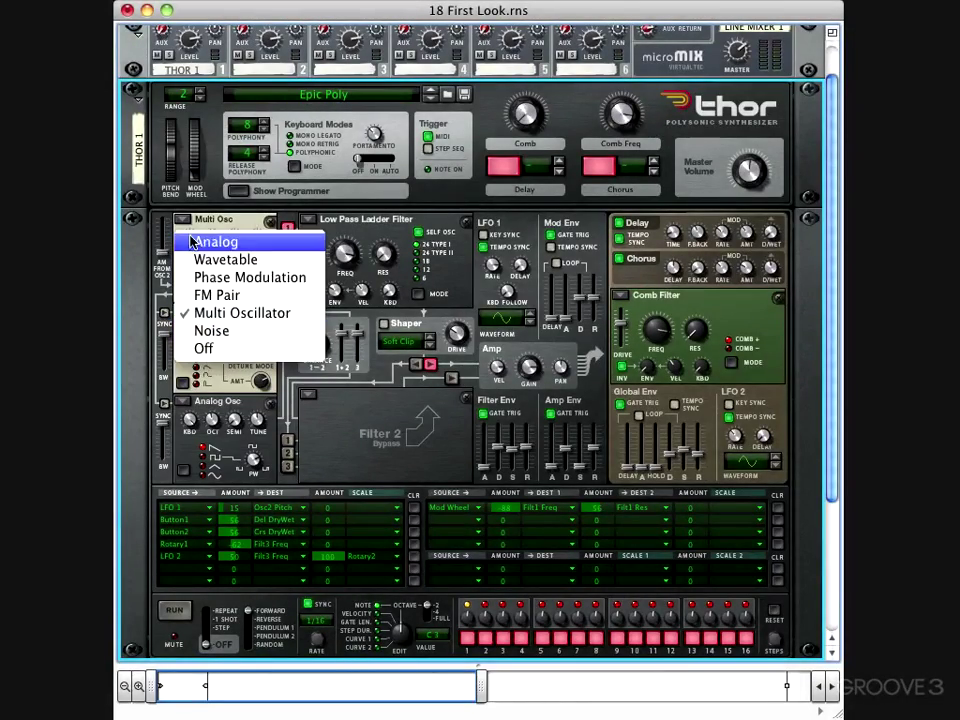
left_click(191, 243)
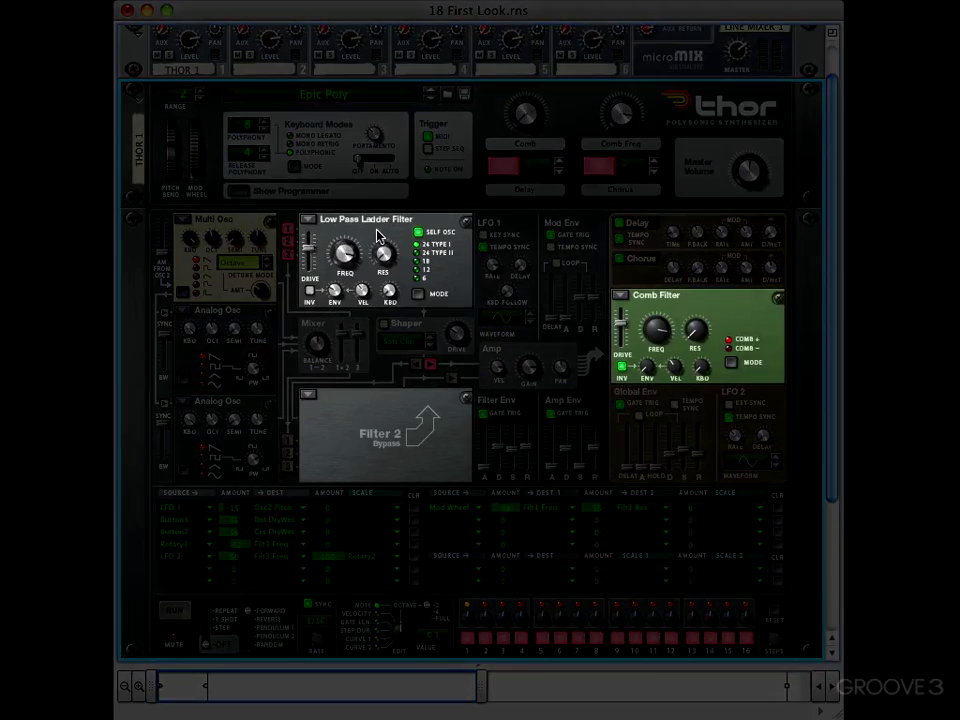
Change filter 2 from Bypass to a Formant Filter.
left_click(308, 219)
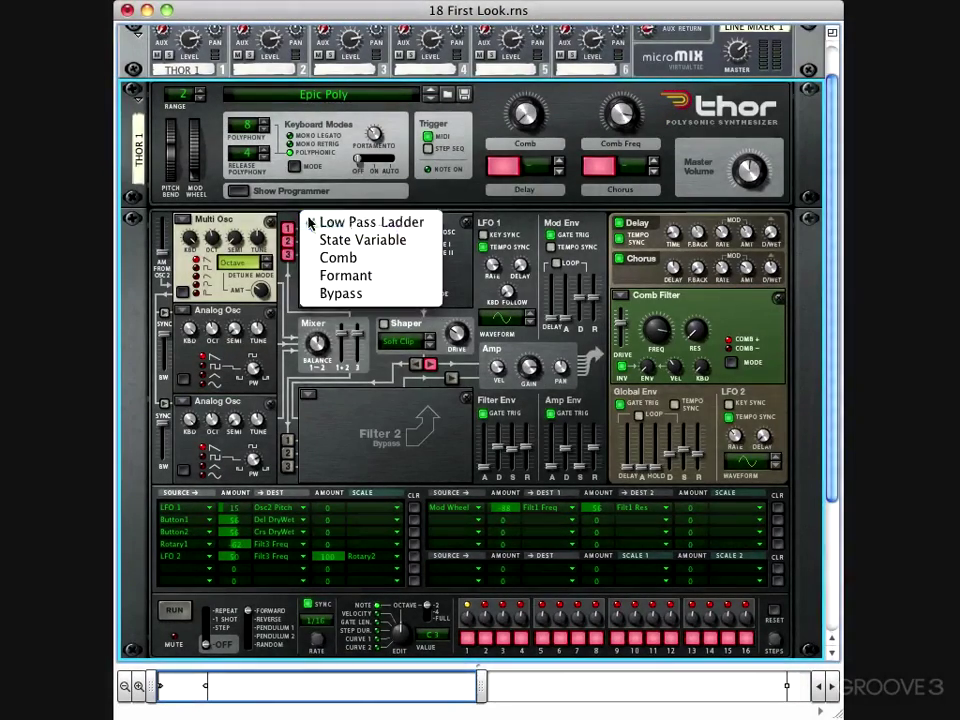
left_click(311, 220)
left_click(311, 402)
left_click(347, 379)
left_click(621, 297)
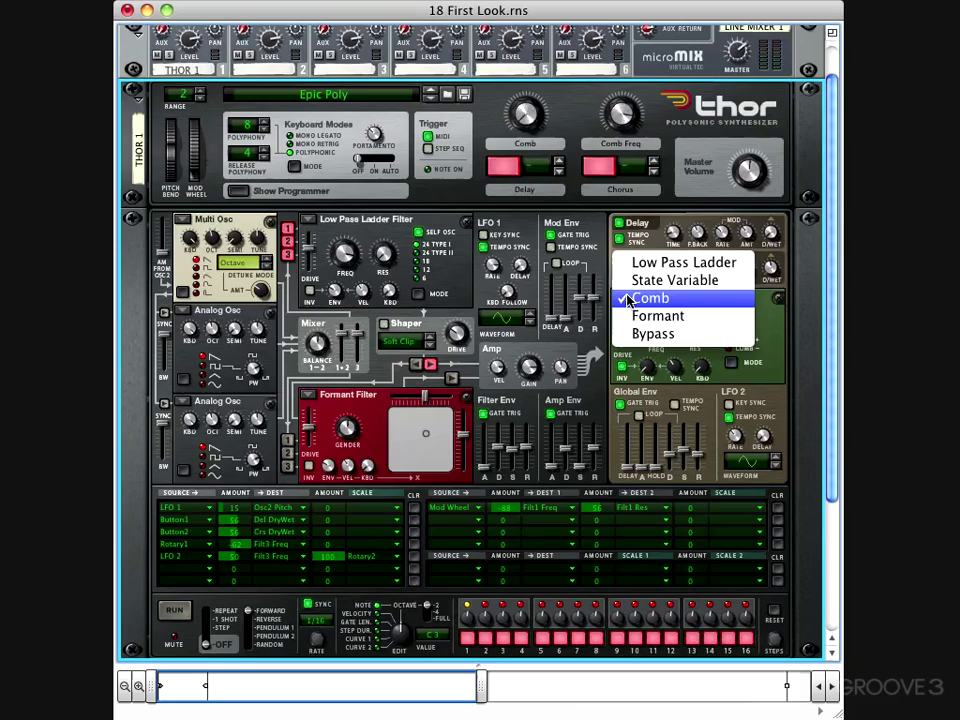
left_click(627, 300)
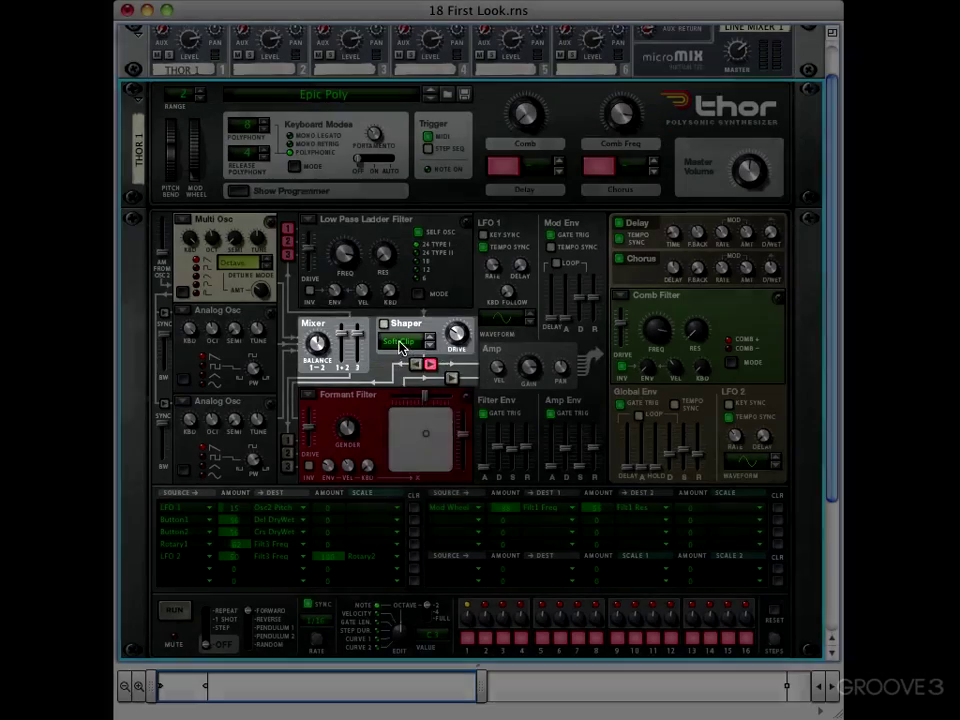
left_click(401, 343)
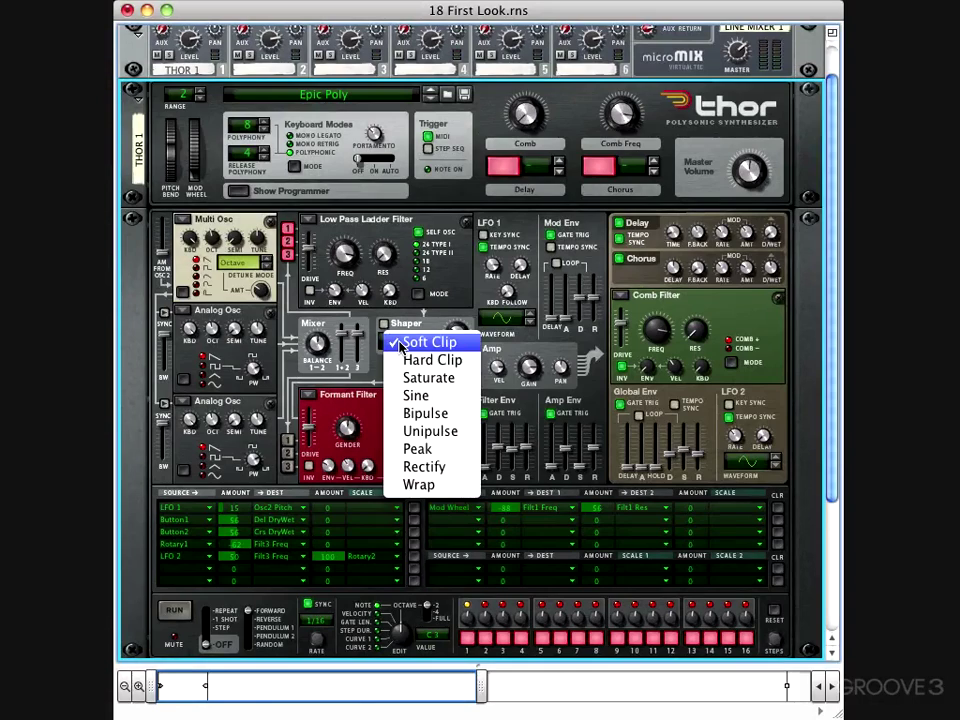
left_click(402, 343)
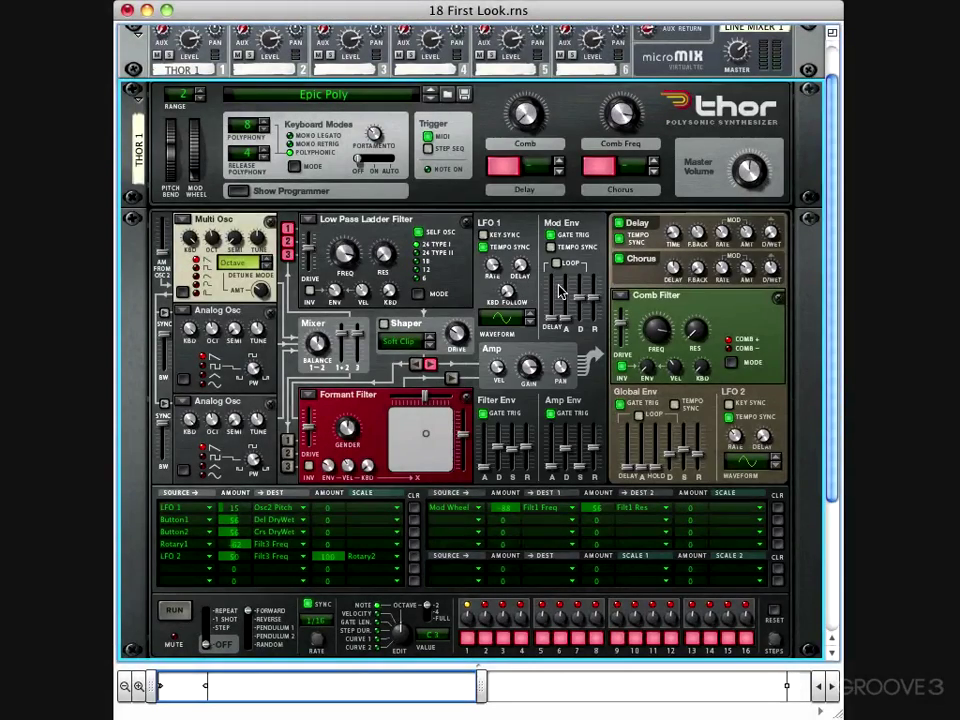
mouse_move(619, 258)
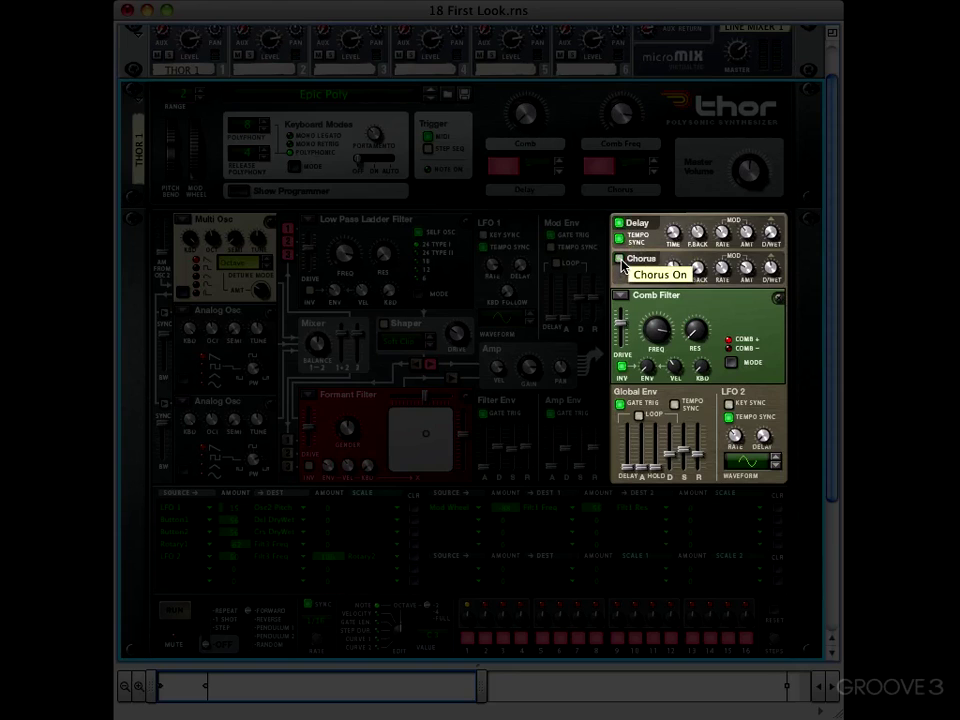
left_click(621, 297)
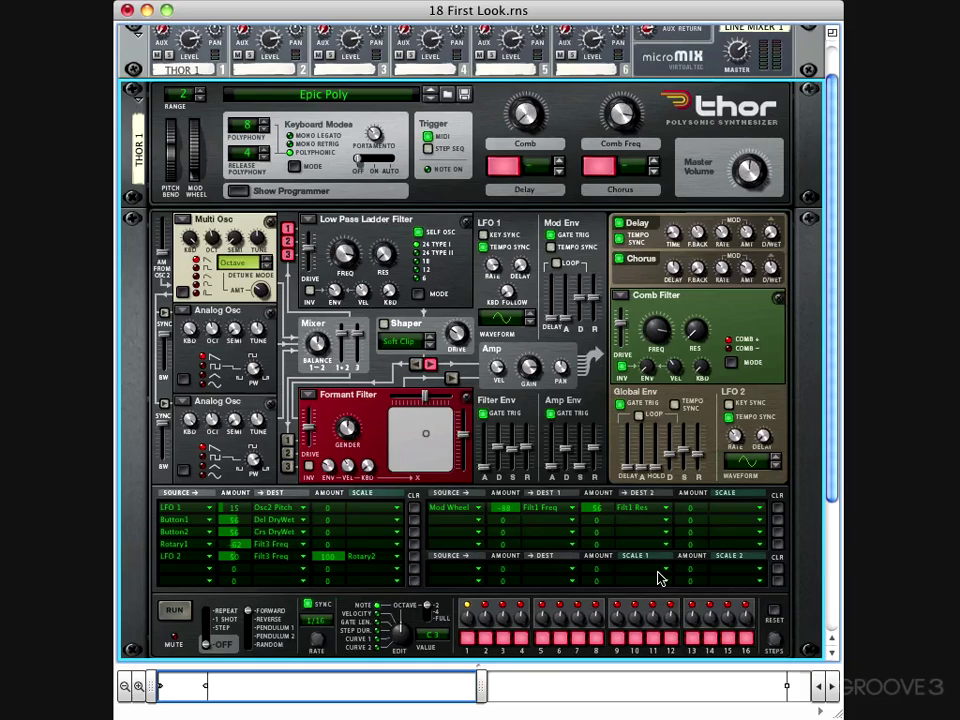
Add a mod matrix row with Filter Env as source at amount 51.
left_click_drag(514, 509, 482, 527)
left_click(480, 521)
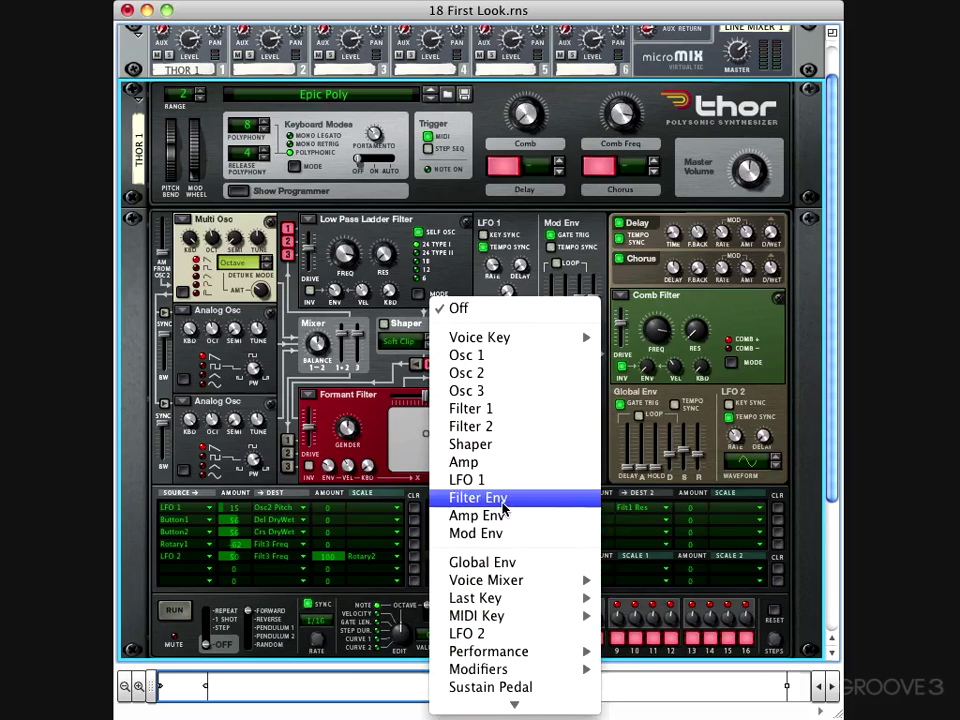
left_click(502, 503)
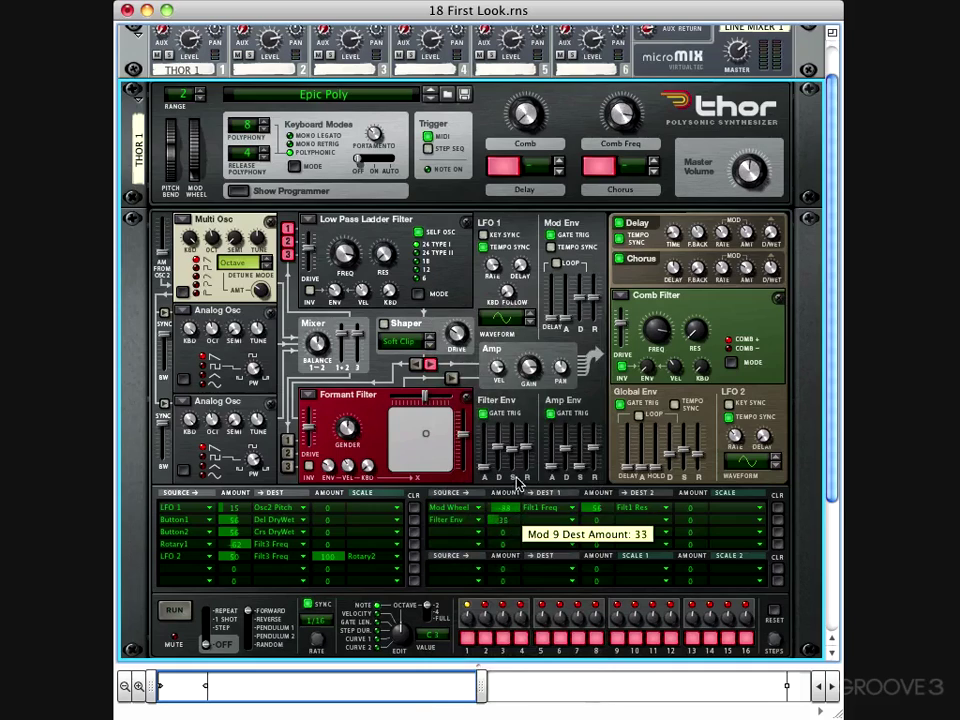
left_click_drag(518, 483, 514, 461)
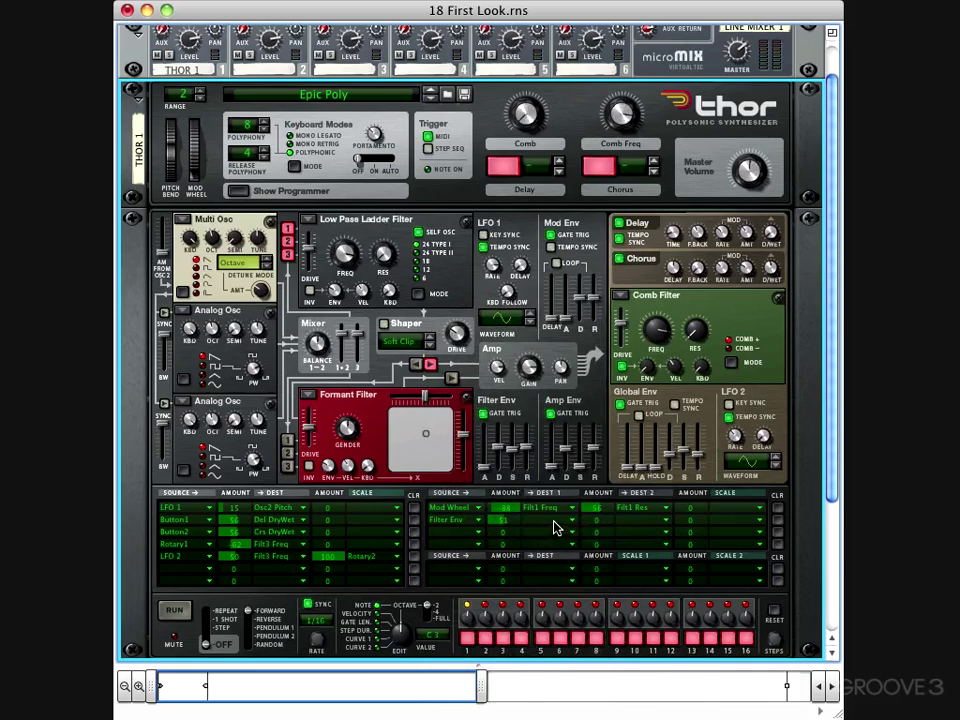
Route the Filter Env row to Osc 2 Pitch, scaled by LFO 1.
left_click(555, 527)
mouse_move(600, 568)
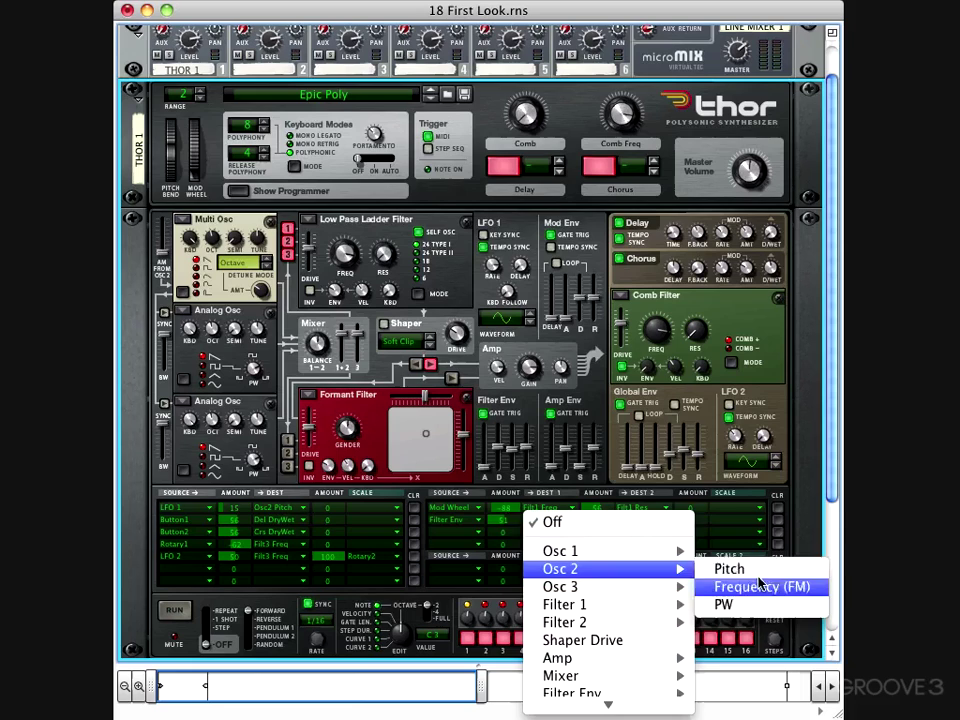
left_click(758, 572)
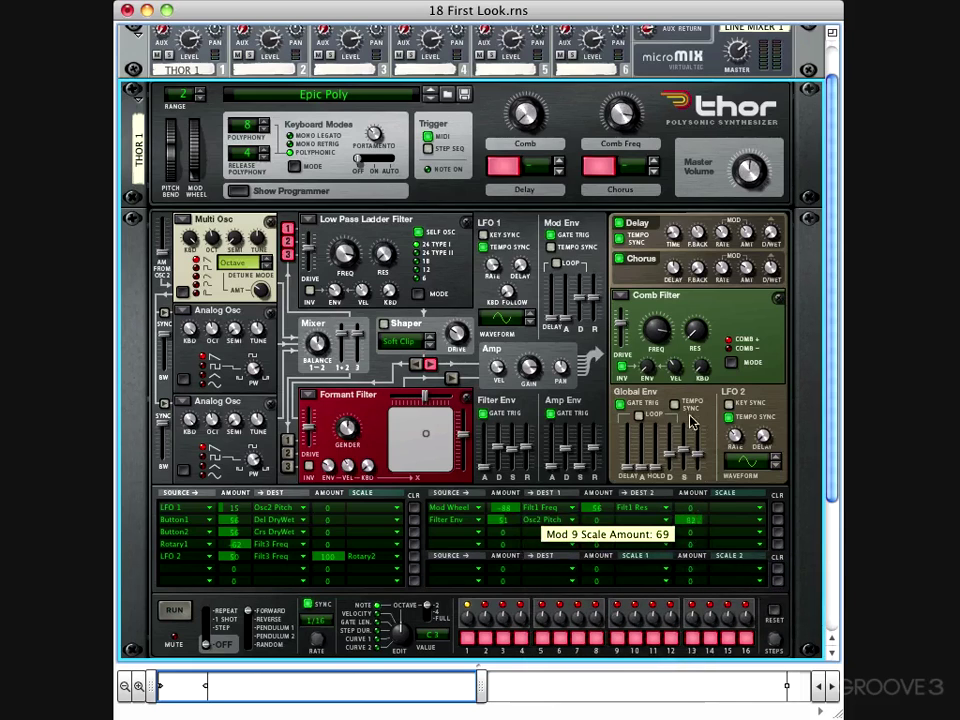
left_click(750, 521)
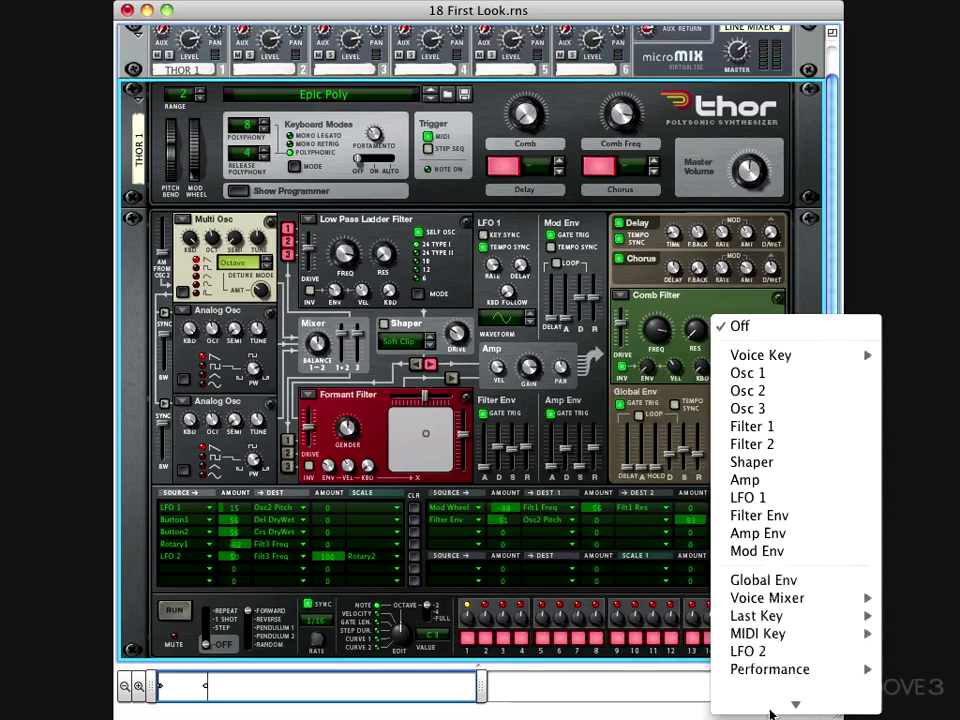
left_click(758, 480)
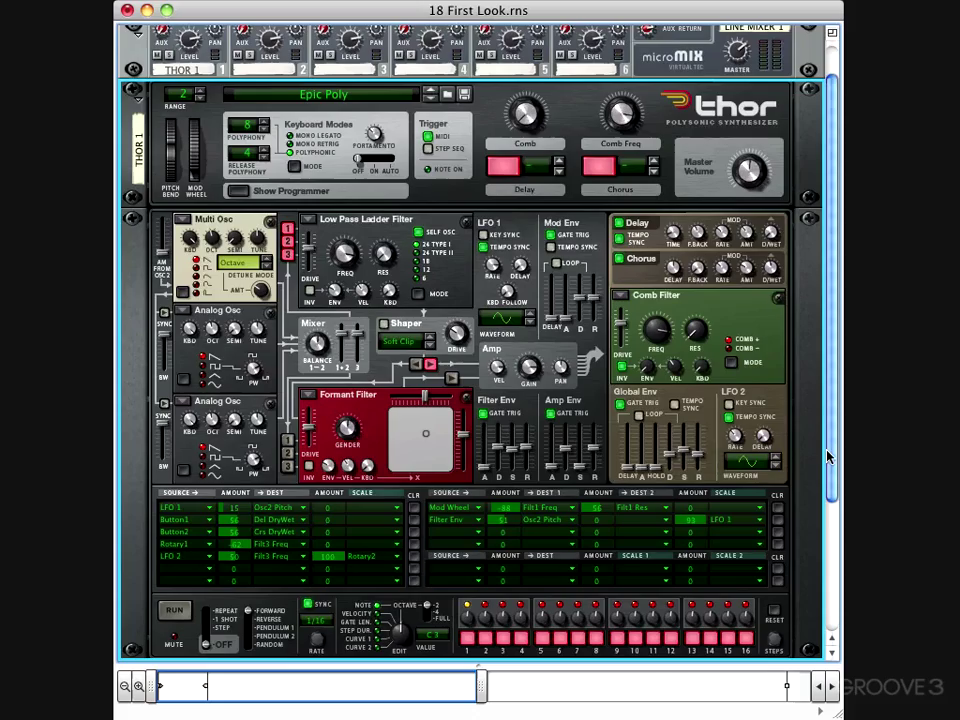
Set the step sequencer Edit knob to Curve, adjust Steps, and lower step 2 to 62.
left_click_drag(827, 454, 836, 541)
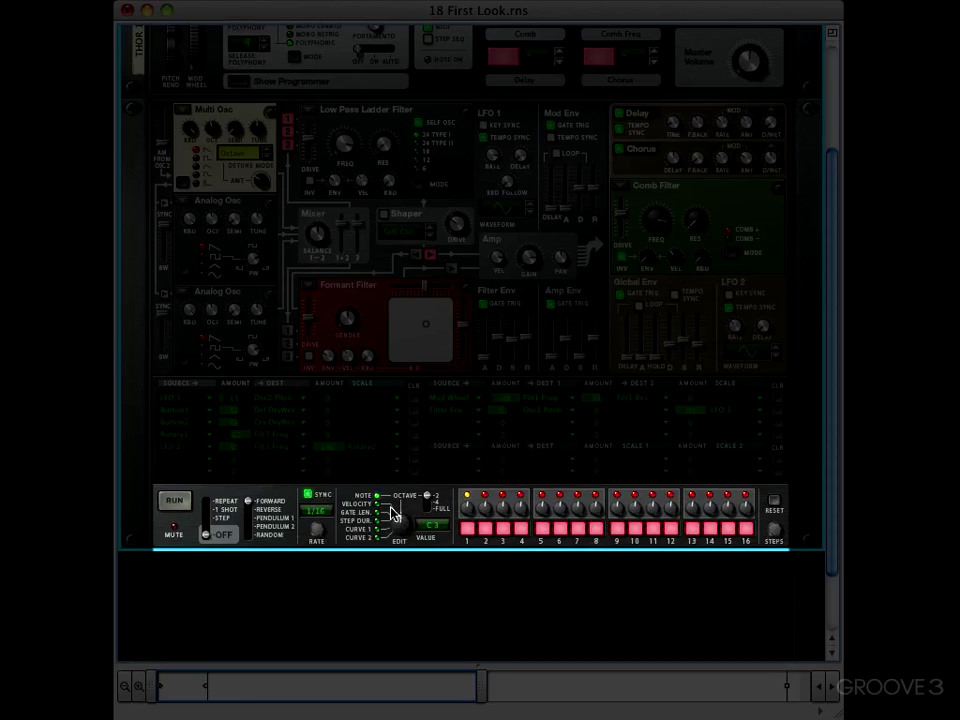
left_click_drag(393, 514, 401, 591)
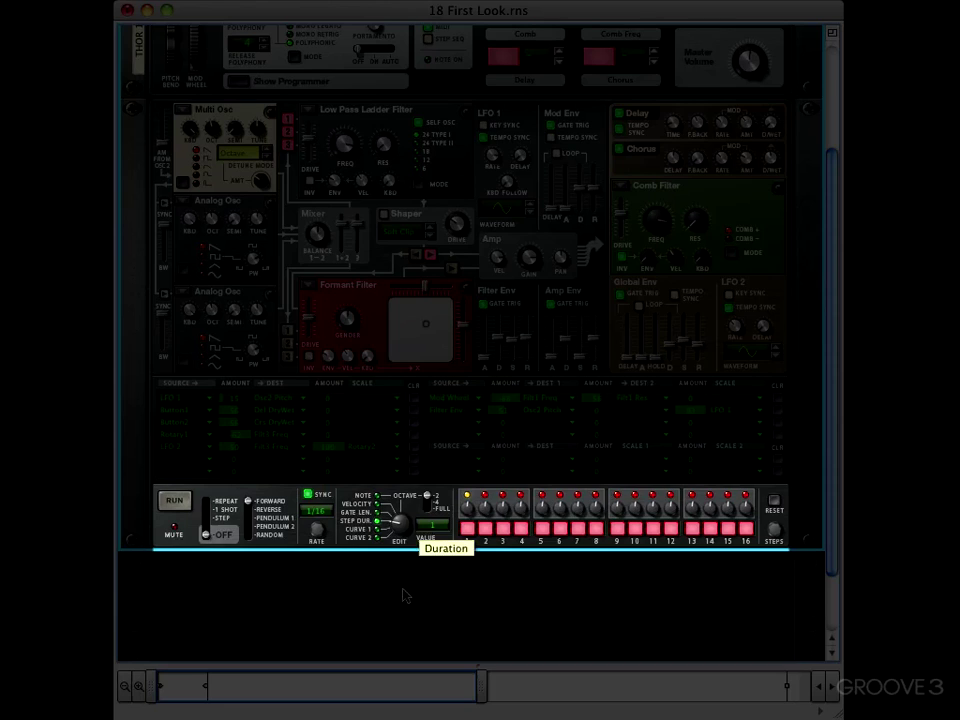
left_click_drag(399, 527, 401, 564)
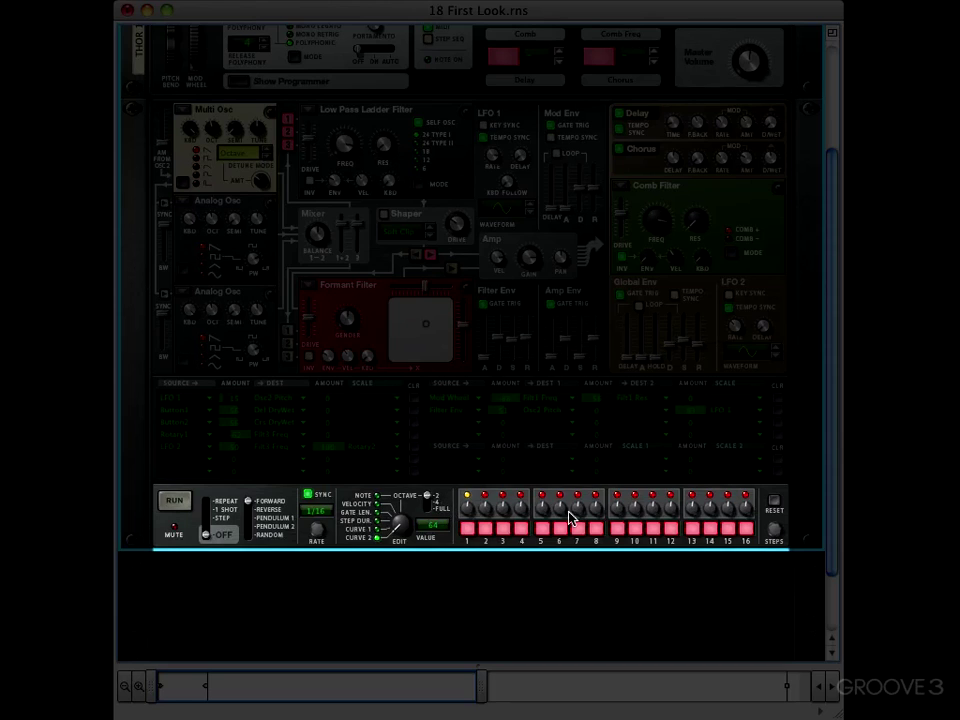
mouse_move(775, 536)
left_mouse_down()
mouse_move(775, 590)
mouse_move(766, 531)
left_mouse_up()
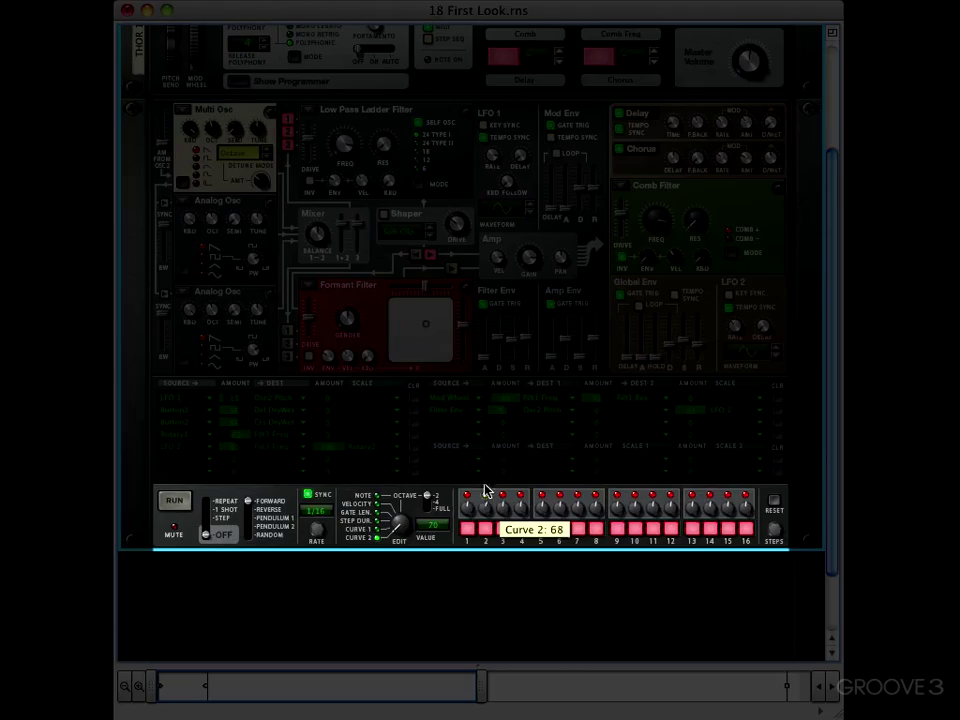
left_click_drag(484, 490, 495, 526)
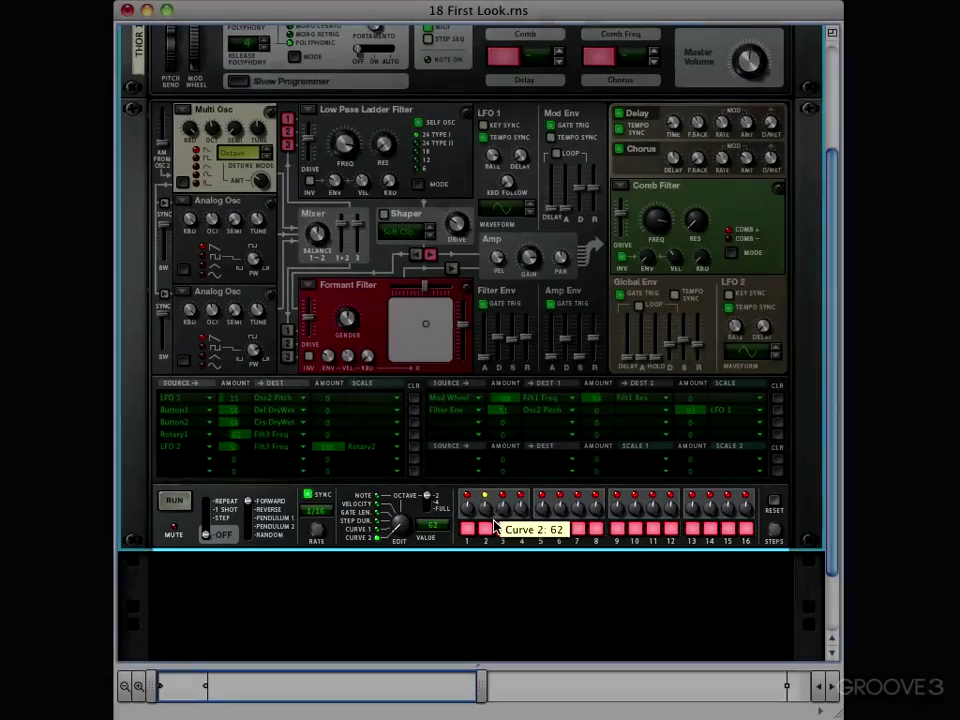
Hide Thor's programmer, keeping Delay on and turning Chorus off.
left_click_drag(831, 386, 831, 270)
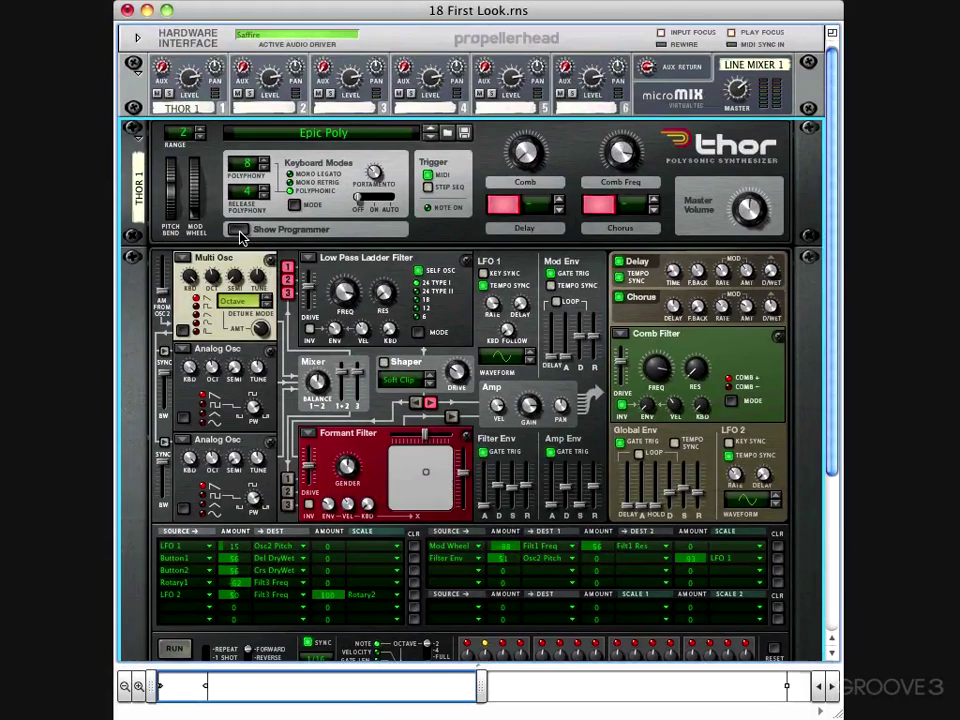
left_click(238, 231)
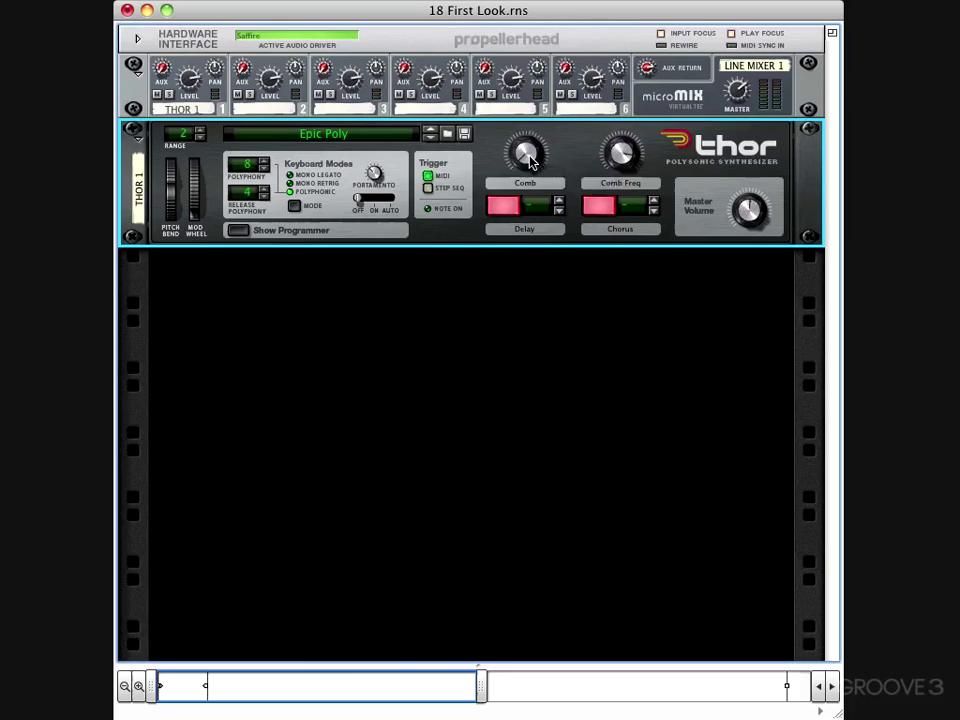
left_click(500, 207)
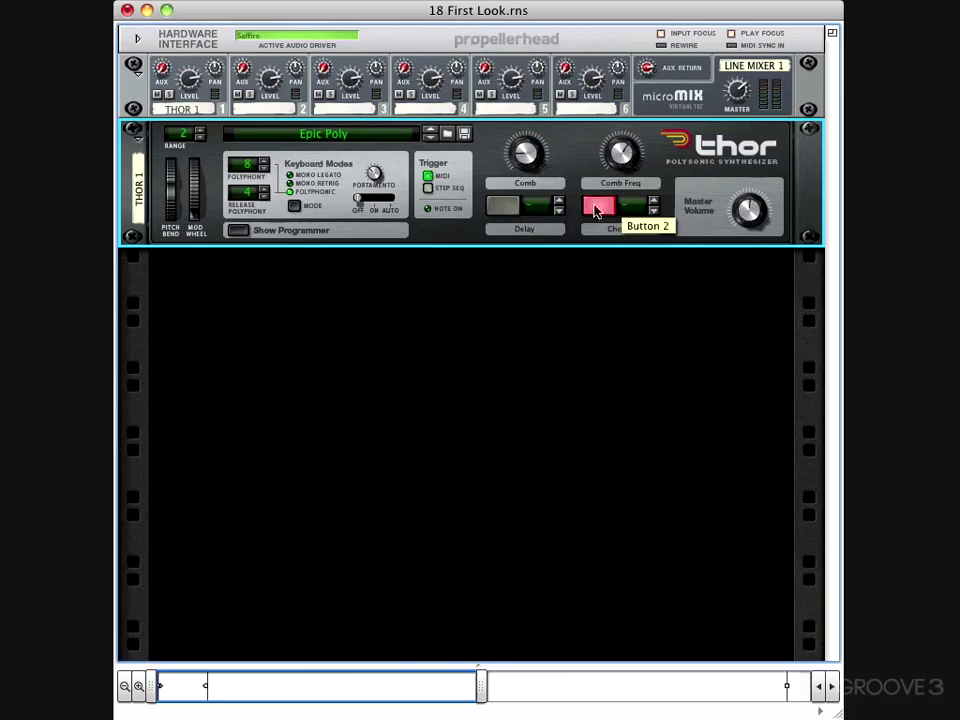
left_click(597, 207)
left_click(505, 208)
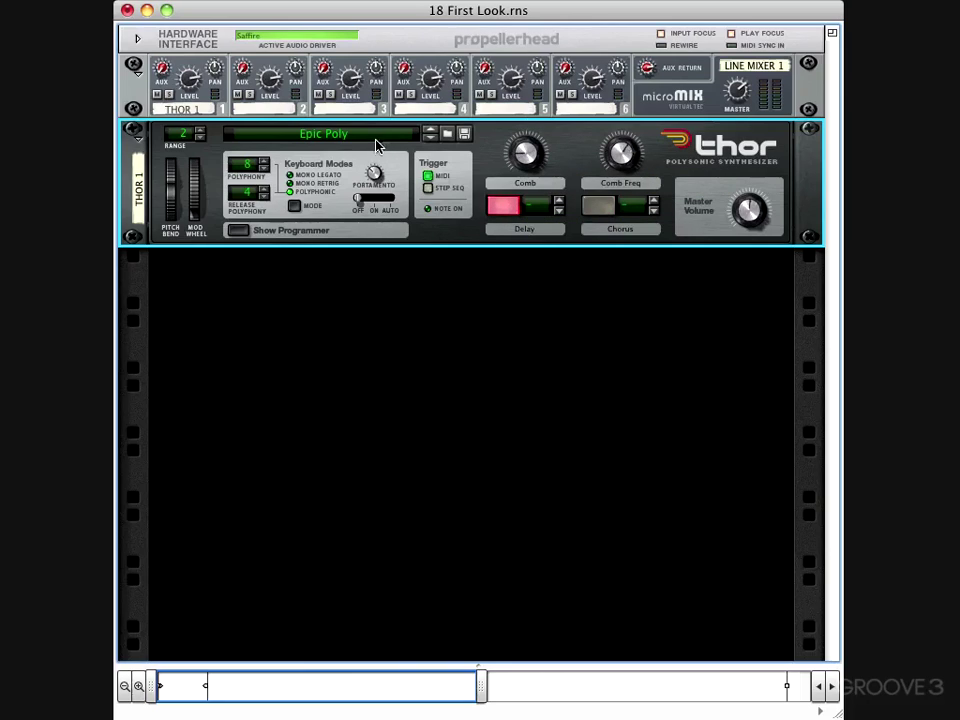
Try portamento time and auto settings, and enable the Step Seq trigger.
left_click(362, 203)
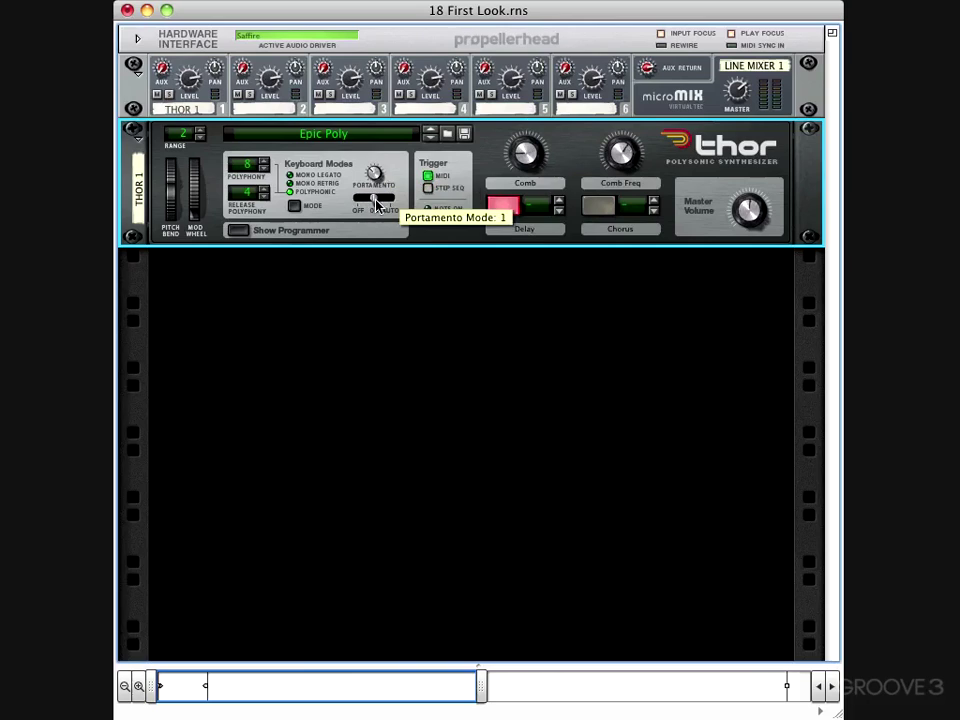
mouse_move(374, 180)
left_mouse_down()
mouse_move(378, 200)
mouse_move(379, 189)
left_mouse_up()
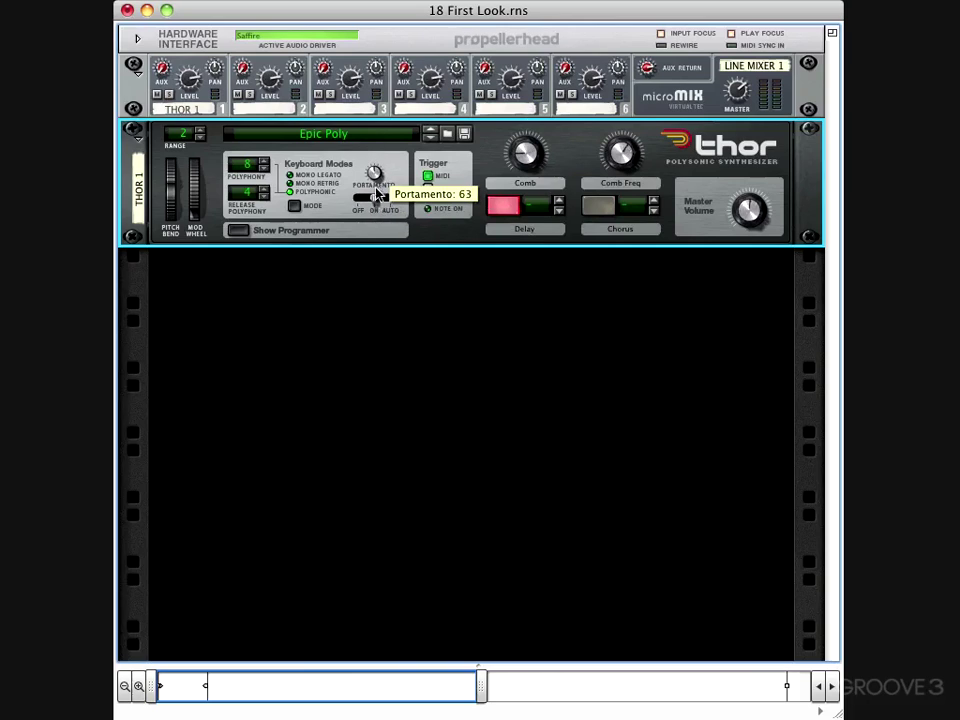
left_click(390, 200)
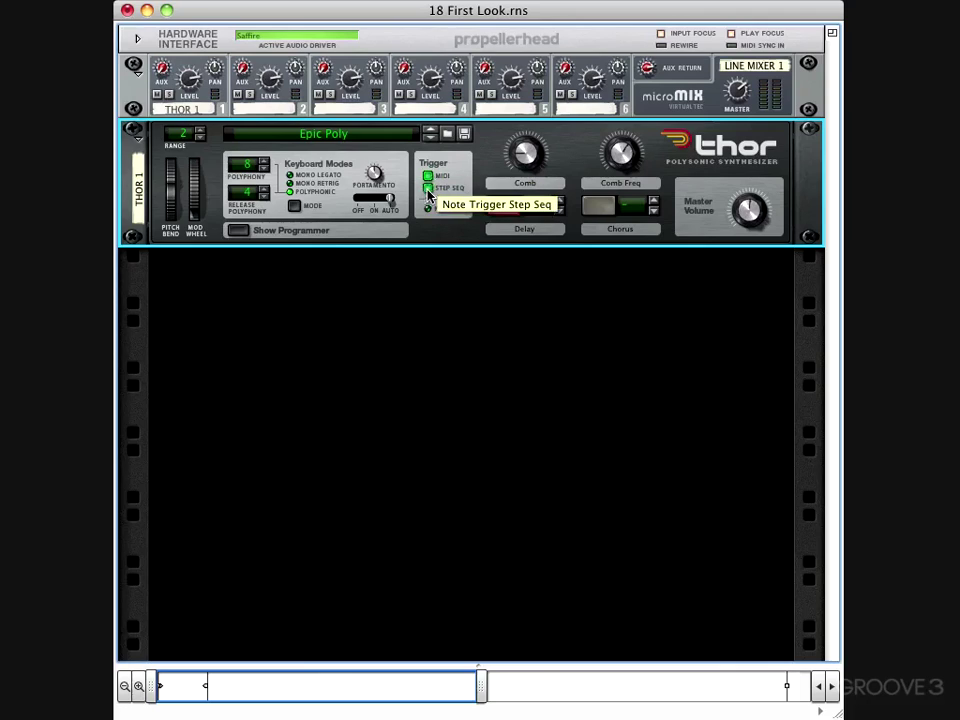
left_click(428, 189)
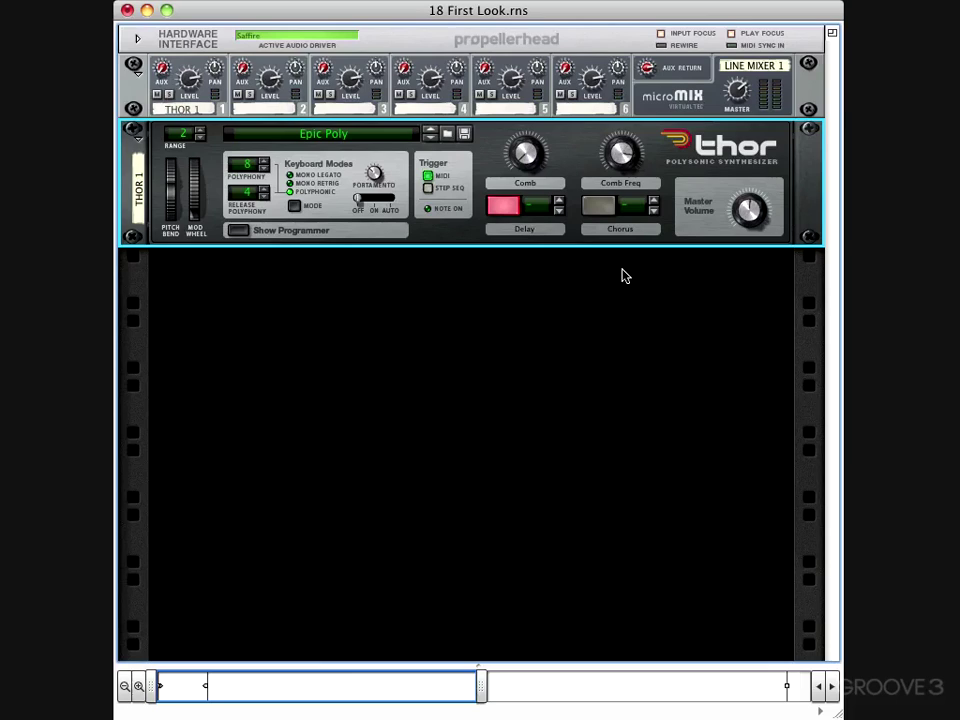
Show the programmer and step through Fat Boy and Female Choir to Gangsta Lead 3.
left_click(240, 232)
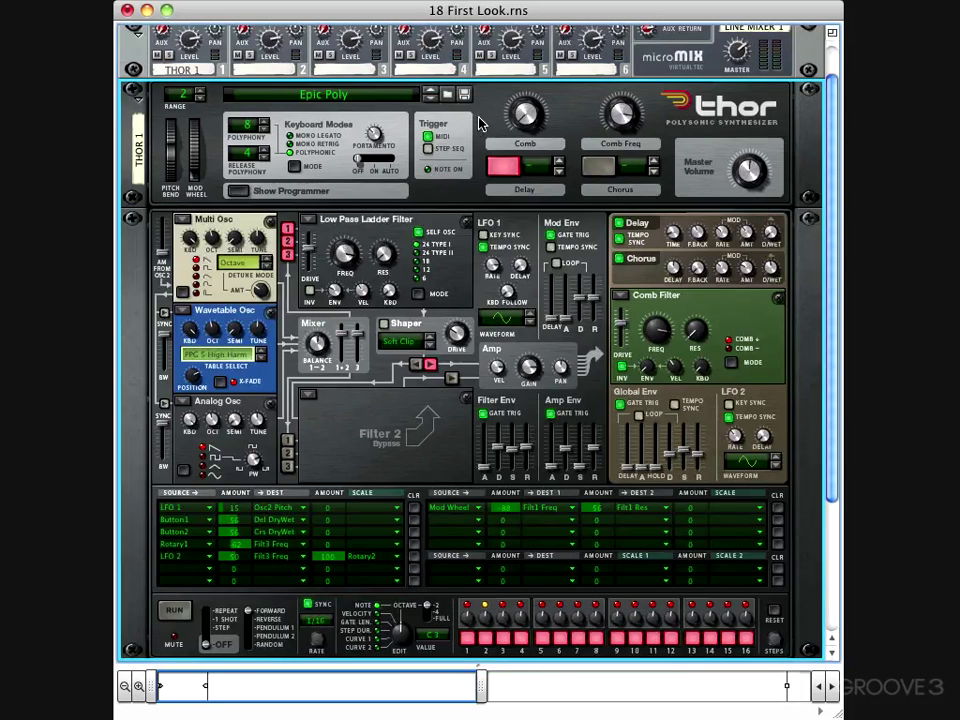
left_click(431, 98)
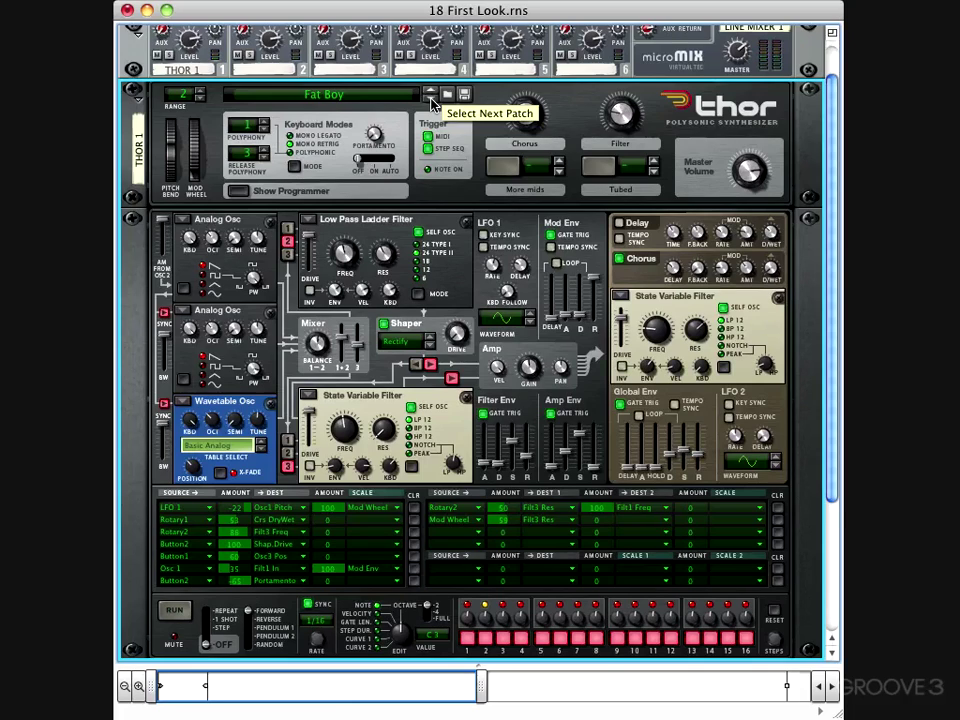
left_click(431, 98)
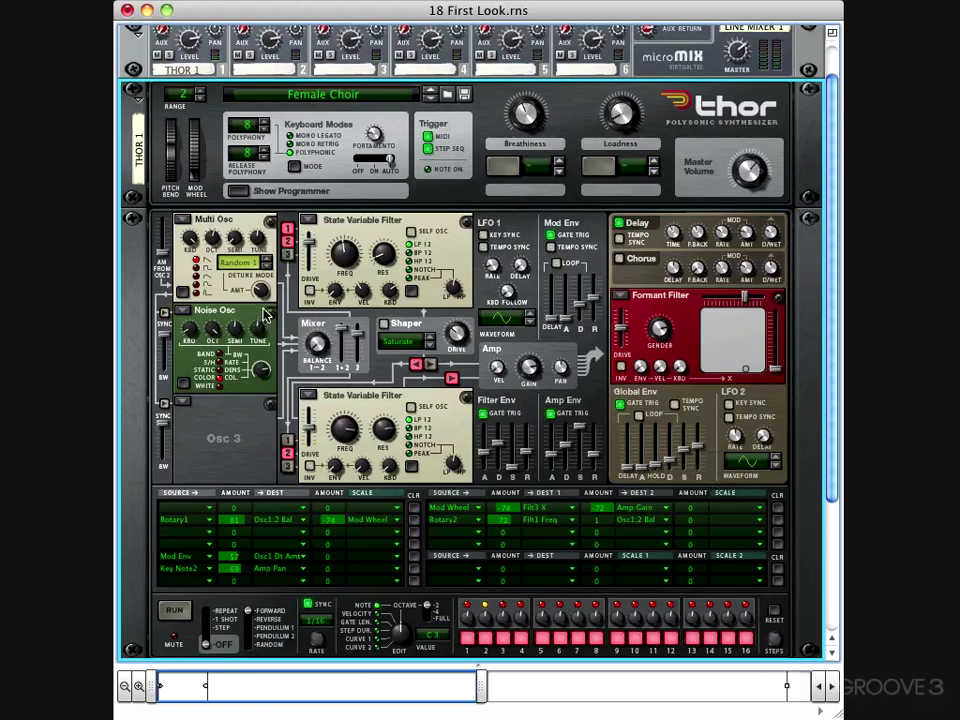
left_click(434, 100)
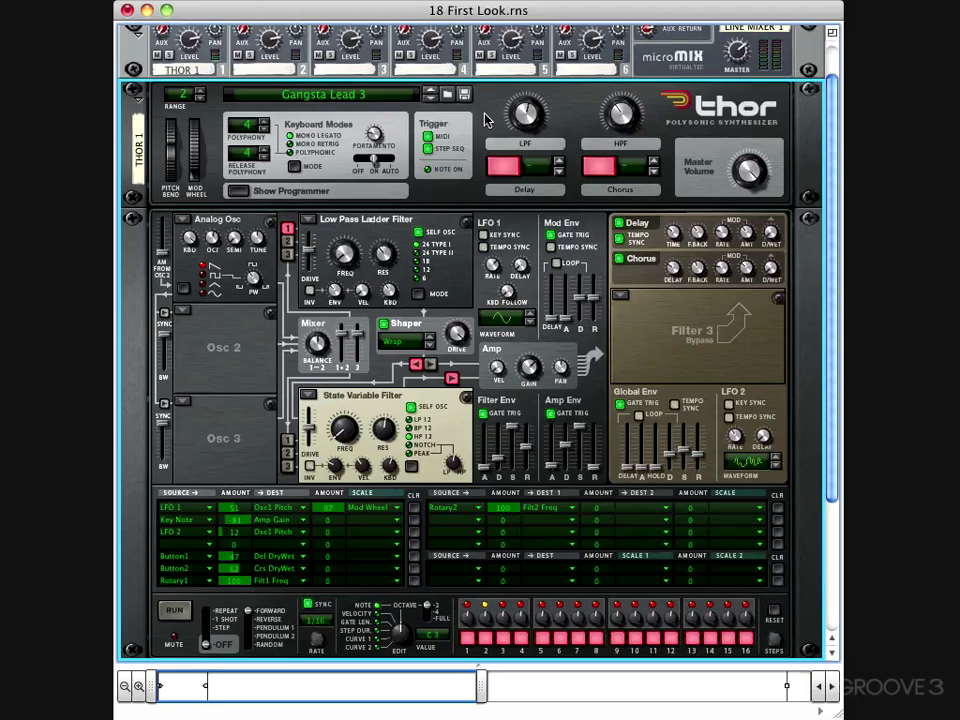
Load the I Am Thor patch, then start and stop its step sequencer with Space.
left_click(430, 98)
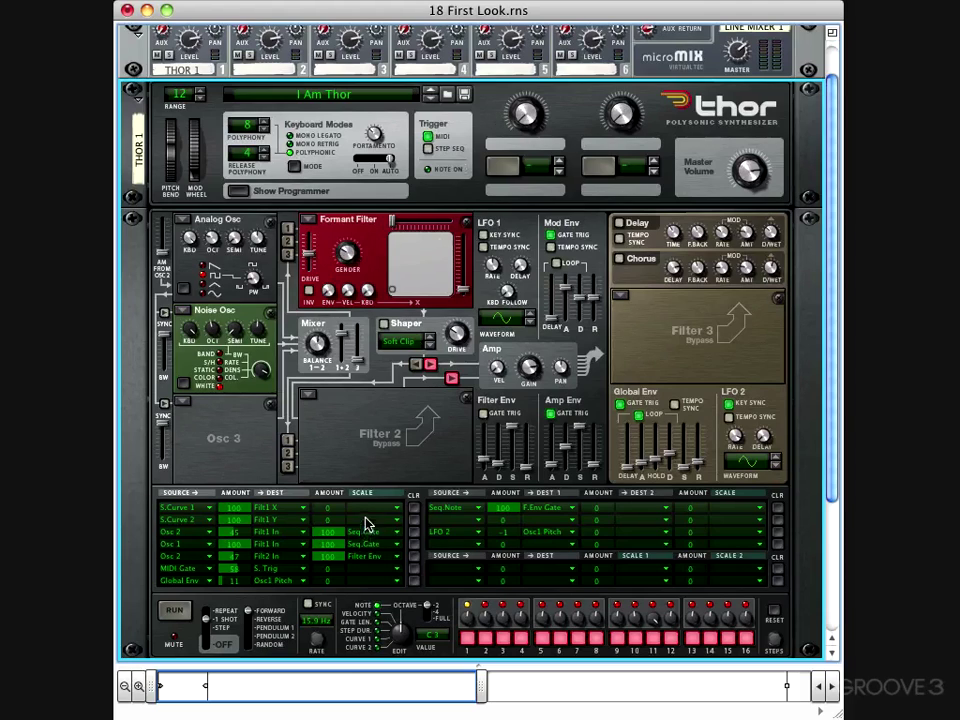
key("space")
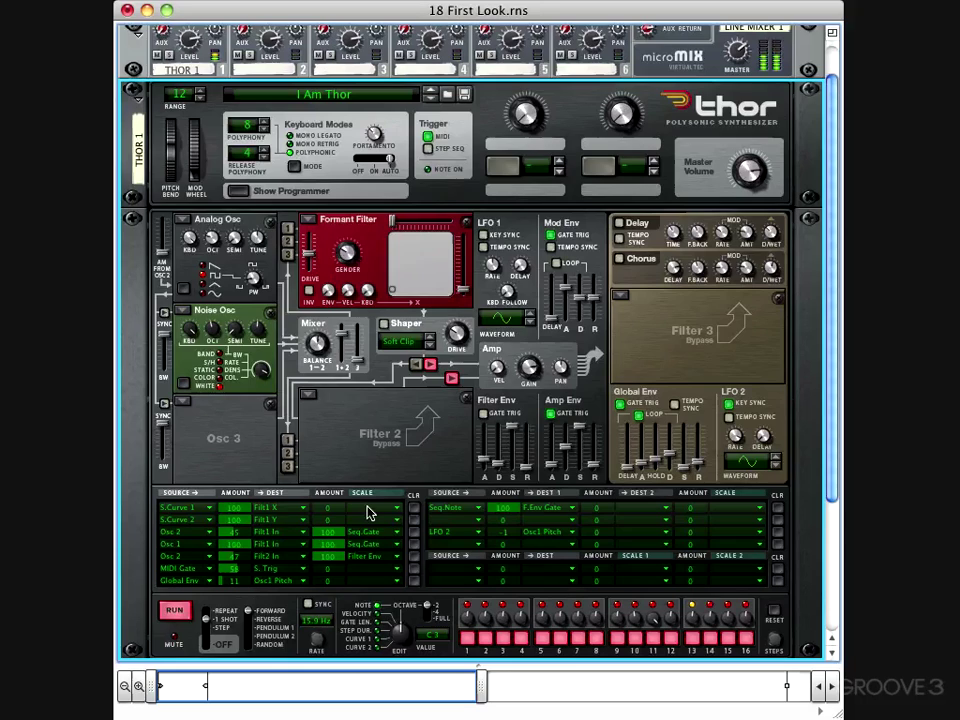
key("space")
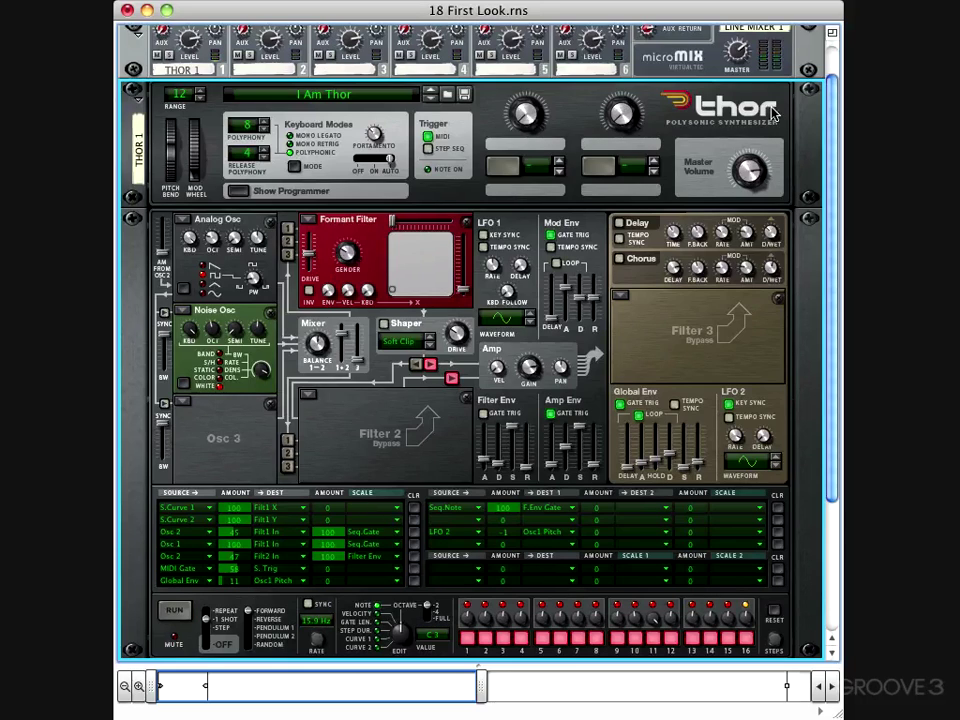